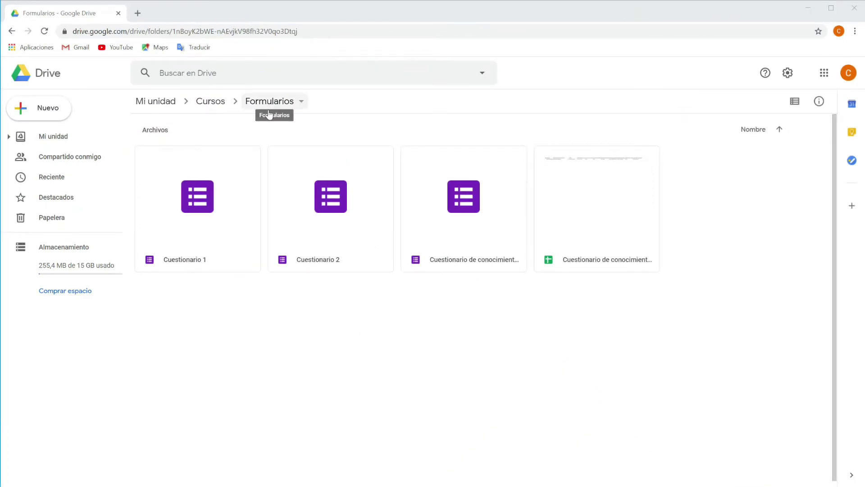
# - Create a new Google Forms form in the Formularios folder, naming and titling it "Mascotas"
pyautogui.click(59, 116)
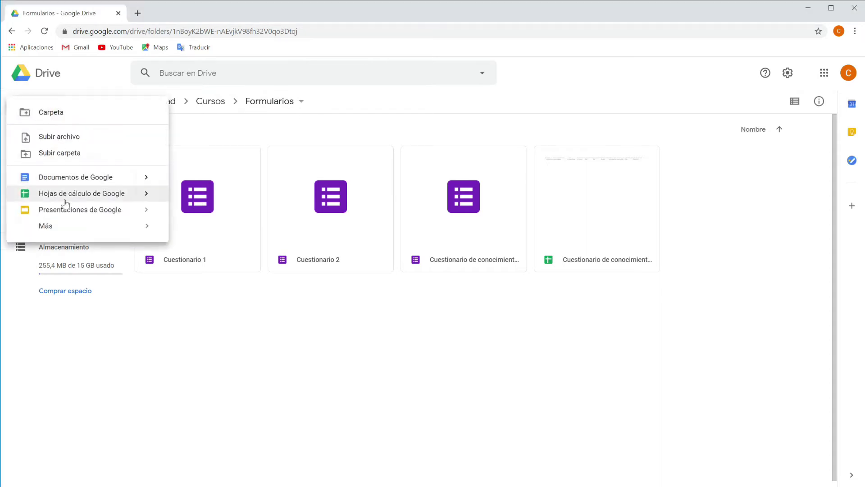
pyautogui.moveTo(61, 228)
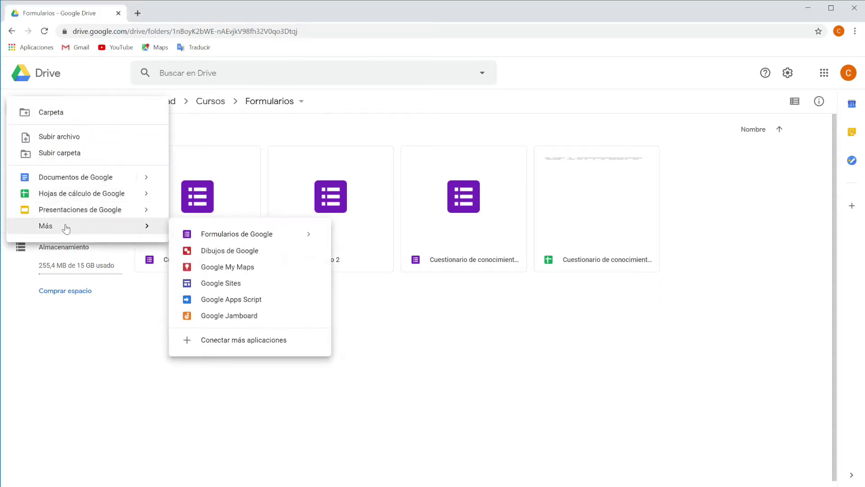
pyautogui.click(208, 239)
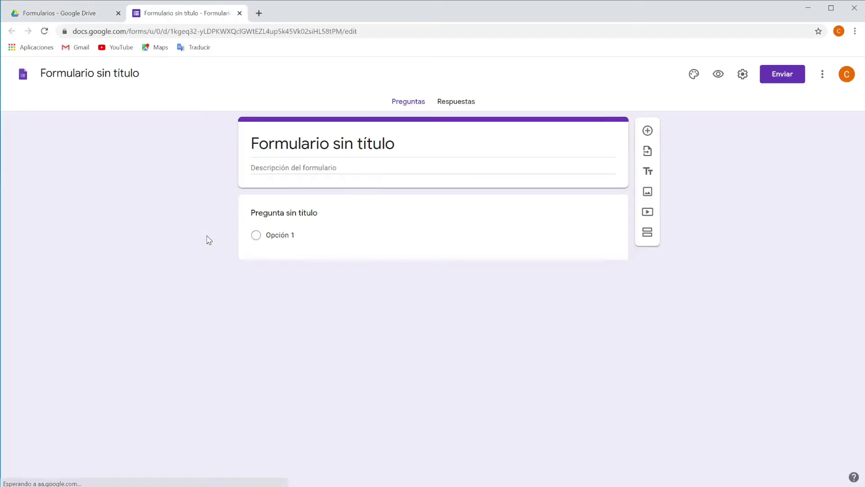
pyautogui.click(115, 73)
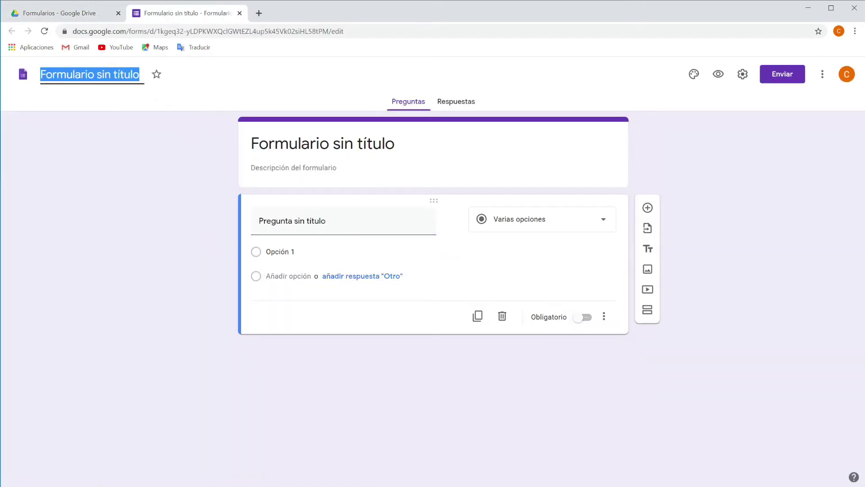
pyautogui.write('Mascotas')
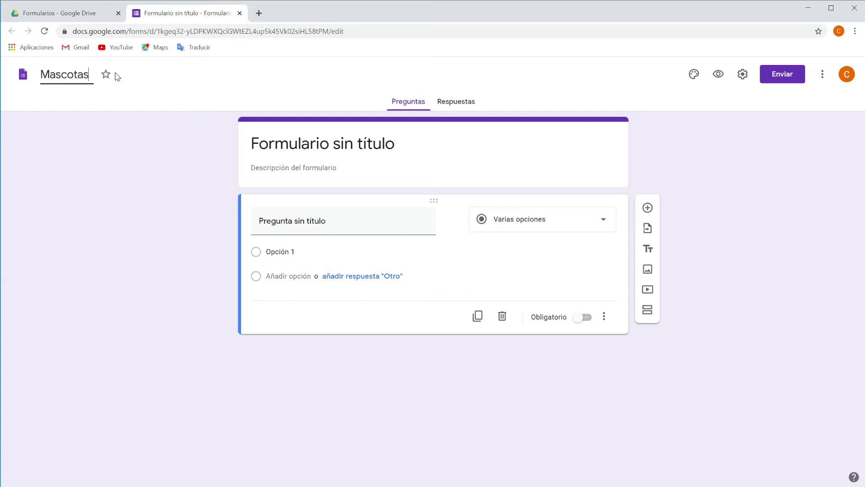
pyautogui.click(266, 135)
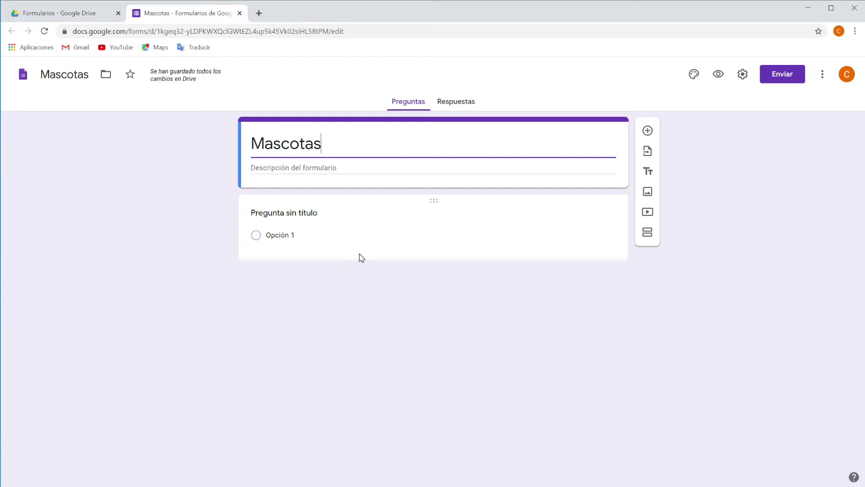
# - Add a section after the form header titled "Cuéntame de tus mascotas", with the accent corrected
pyautogui.click(648, 232)
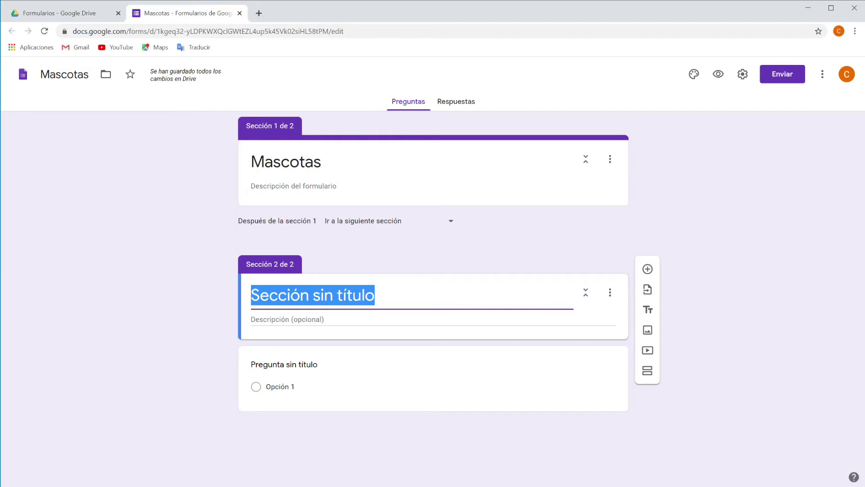
pyautogui.write('Cuenst')
pyautogui.press('BackSpace')
pyautogui.press('BackSpace')
pyautogui.write('tame de tus mascotas')
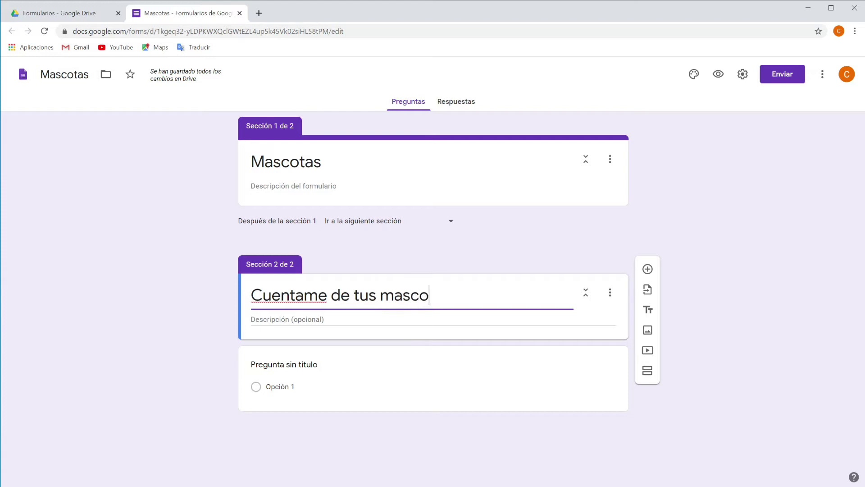
pyautogui.rightClick(310, 293)
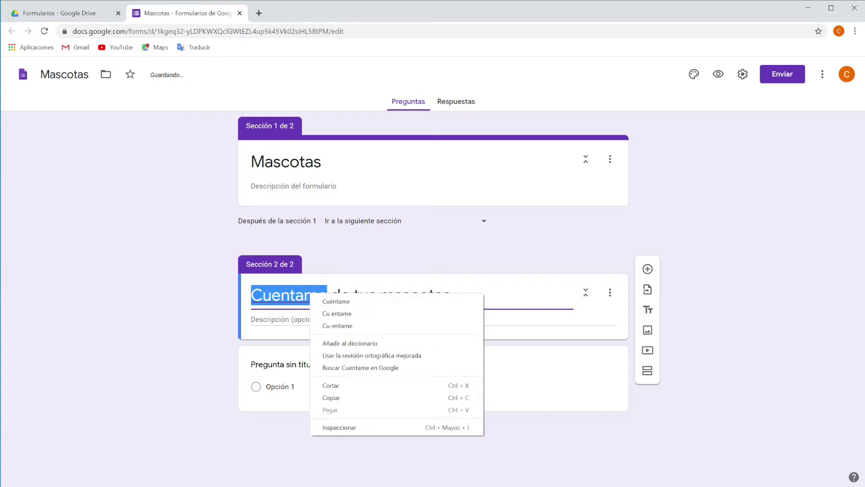
pyautogui.click(329, 302)
# - Add a third section titled "Finalizar encuesta"
pyautogui.click(648, 373)
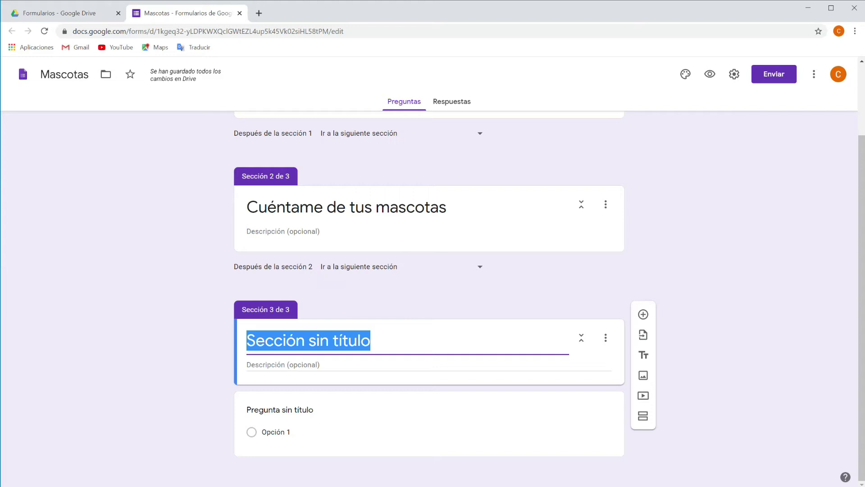
pyautogui.press('BackSpace')
pyautogui.write('Finalizar encuesta')
# - Move the untitled question into section 1 and make it "¿Tienes alguna mascota?" with the options Sí and No
pyautogui.click(427, 397)
pyautogui.moveTo(427, 378); pyautogui.dragTo(388, 208)
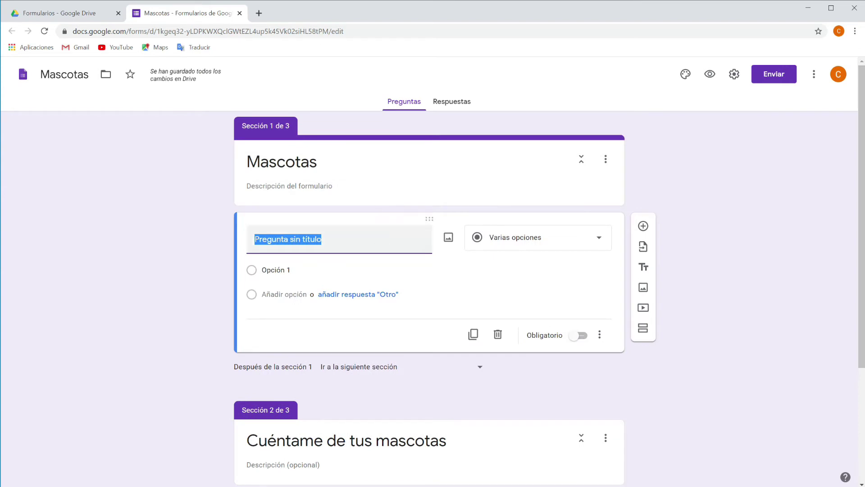
pyautogui.press('BackSpace')
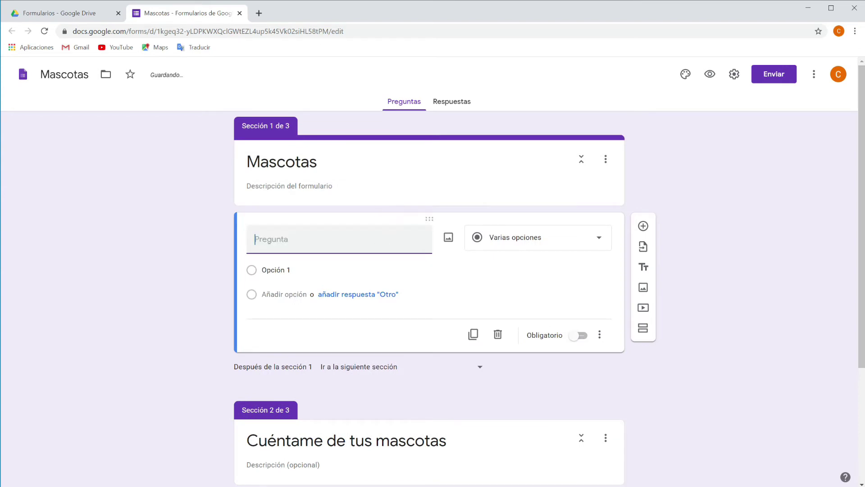
pyautogui.write('¿Tienes alguna masco')
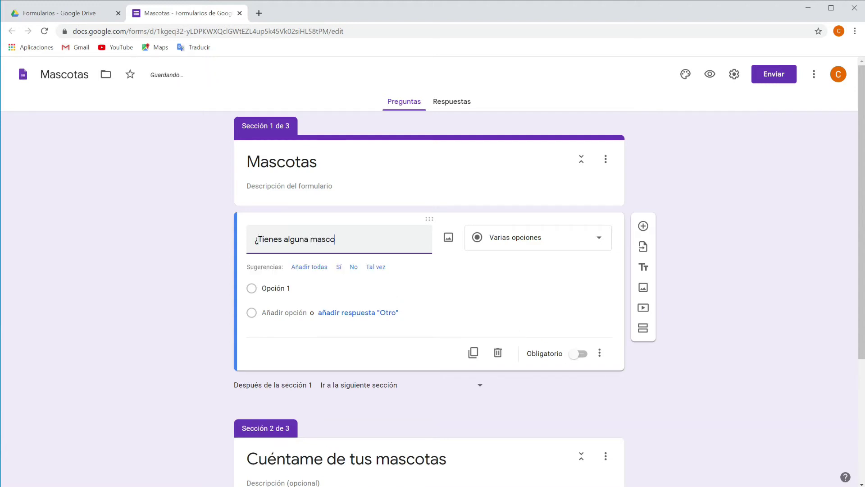
pyautogui.write('ta?')
pyautogui.click(339, 269)
pyautogui.click(339, 267)
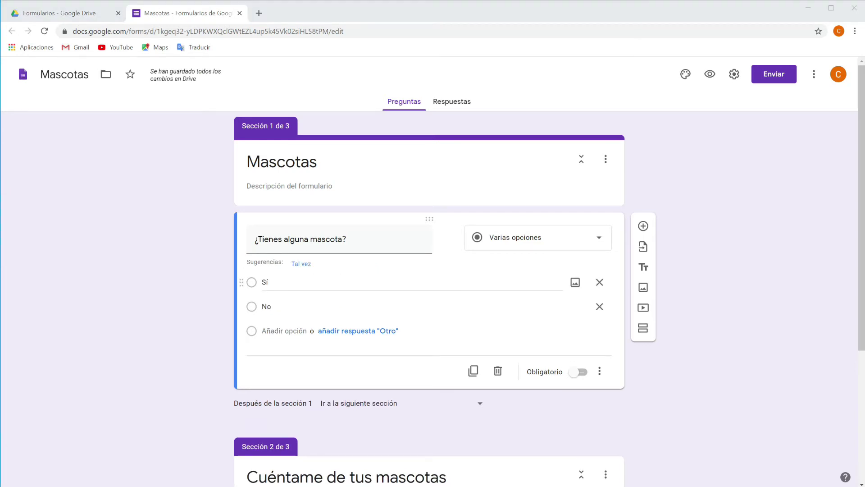
# - Enable answer-based section branching for "¿Tienes alguna mascota?", sending Sí to section 2 and No to section 3
pyautogui.scroll(-4, 429, 271)
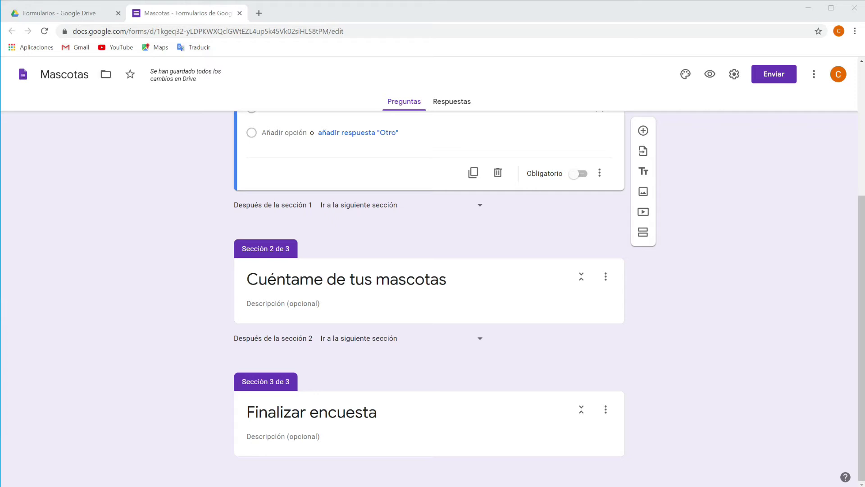
pyautogui.scroll(4, 572, 332)
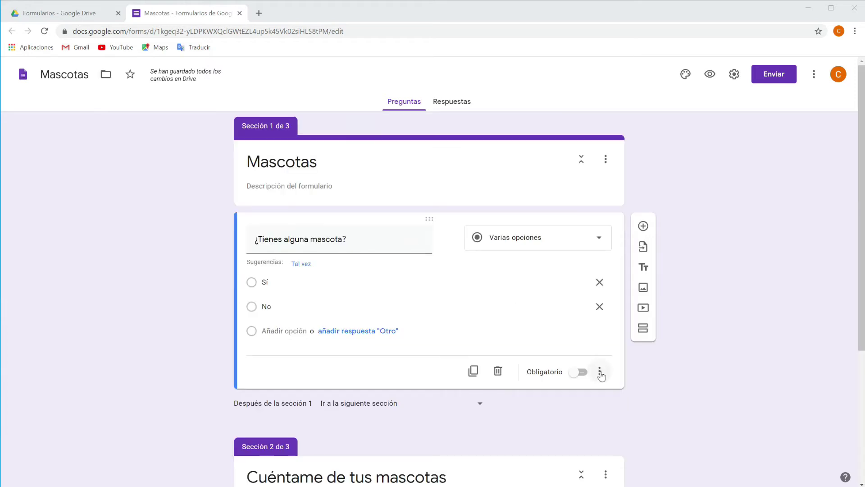
pyautogui.click(600, 374)
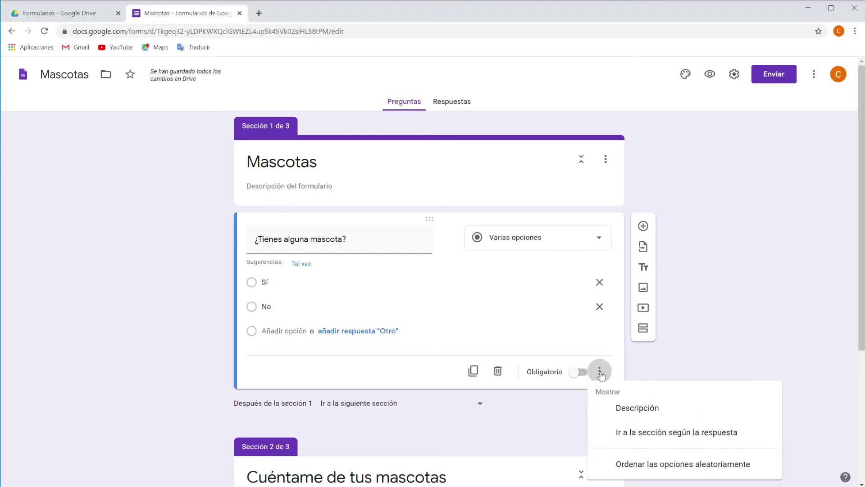
pyautogui.click(633, 440)
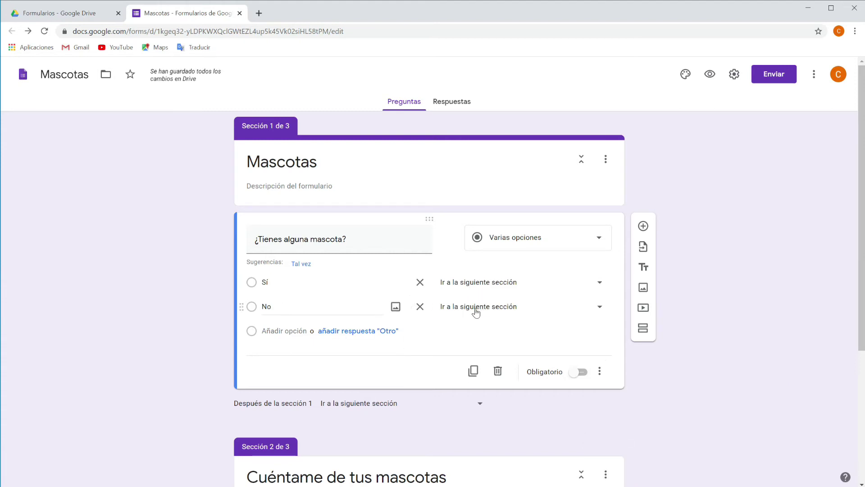
pyautogui.click(485, 287)
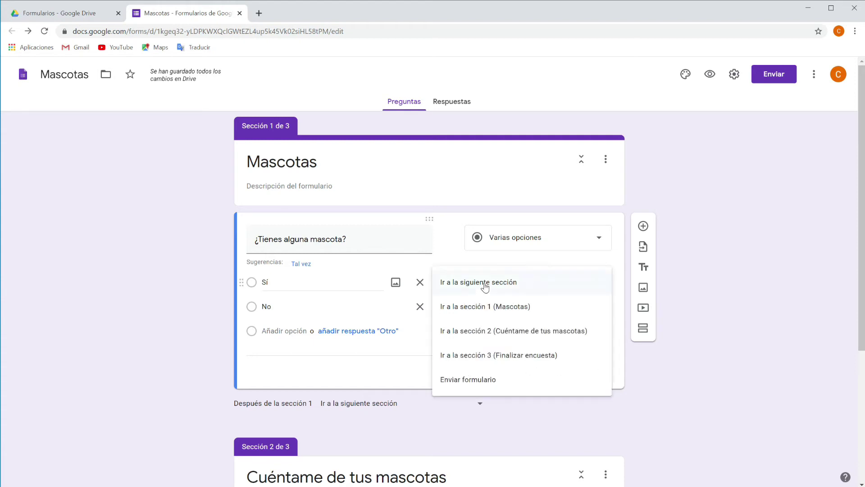
pyautogui.click(495, 333)
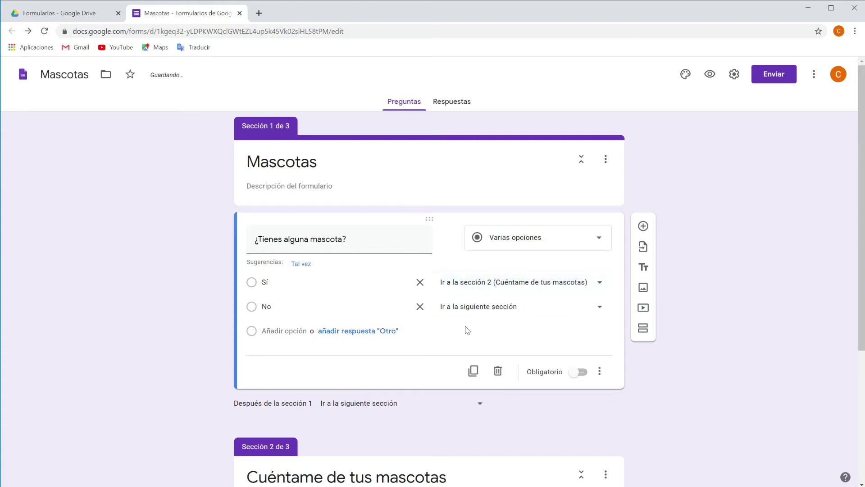
pyautogui.click(451, 309)
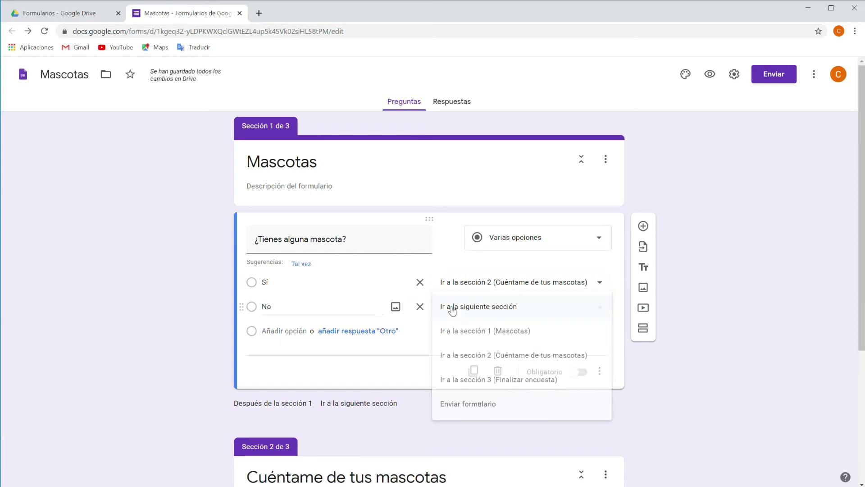
pyautogui.click(484, 378)
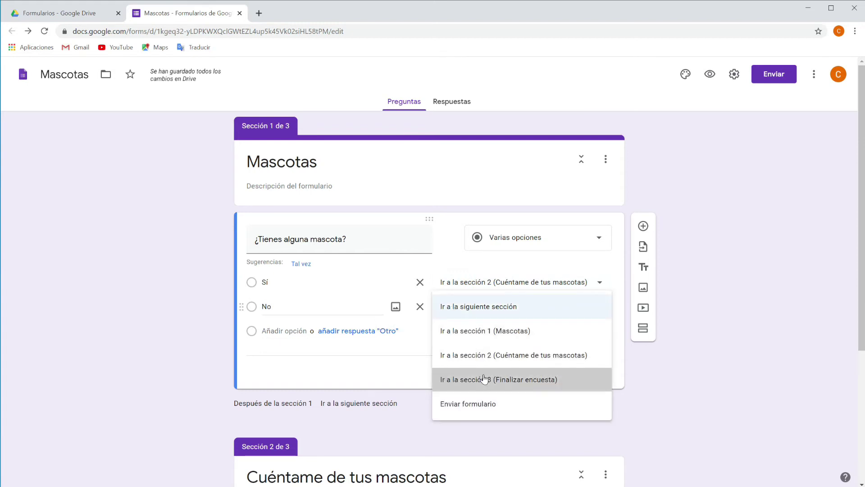
# - Add the question "¿Qué mascota tienes?" to the section "Cuéntame de tus mascotas"
pyautogui.scroll(-3, 446, 365)
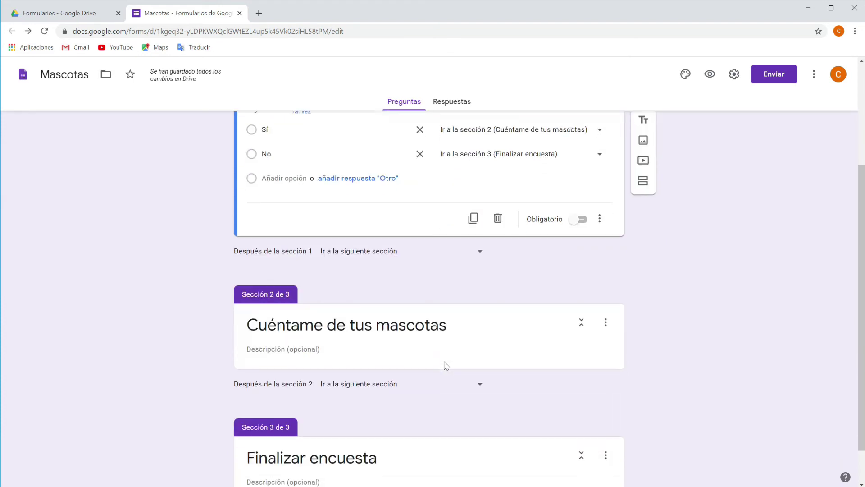
pyautogui.click(471, 336)
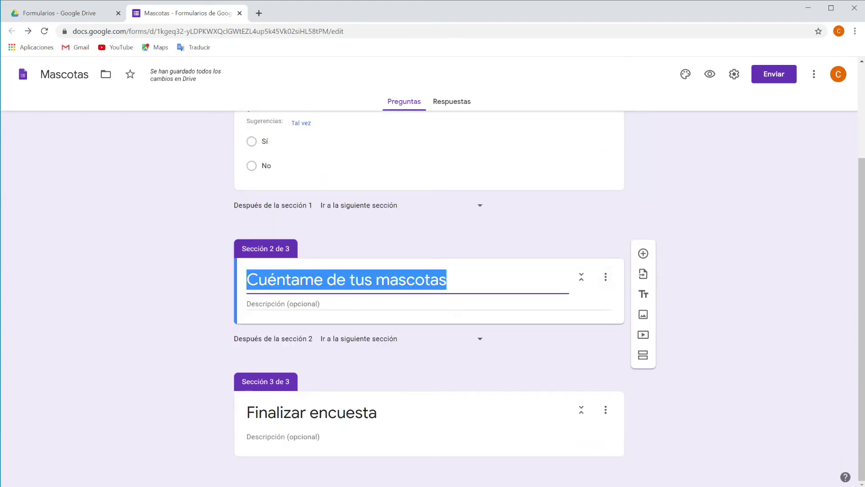
pyautogui.click(643, 256)
pyautogui.write('¿Que mas')
pyautogui.press('BackSpace')
pyautogui.press('BackSpace')
pyautogui.press('BackSpace')
pyautogui.press('BackSpace')
pyautogui.press('BackSpace')
pyautogui.write('é mascota tienes?')
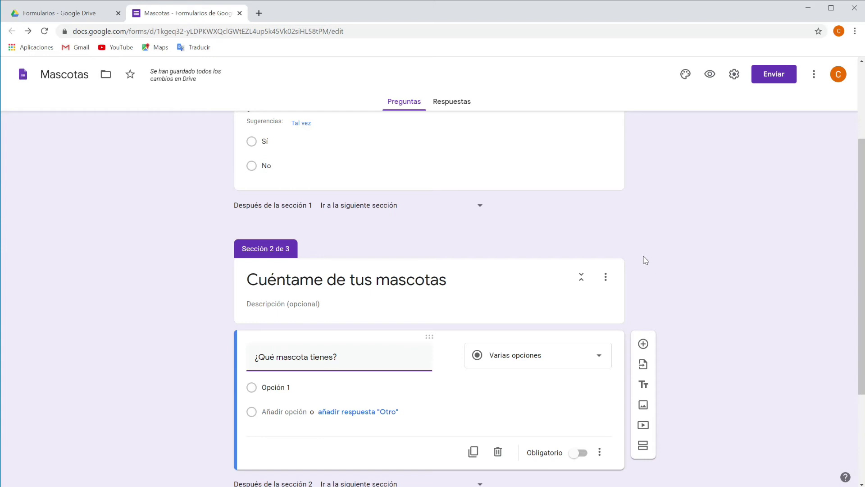
# - Give "¿Qué mascota tienes?" the options Perro, Gato and Pez, plus an "Otro" answer
pyautogui.press('Return')
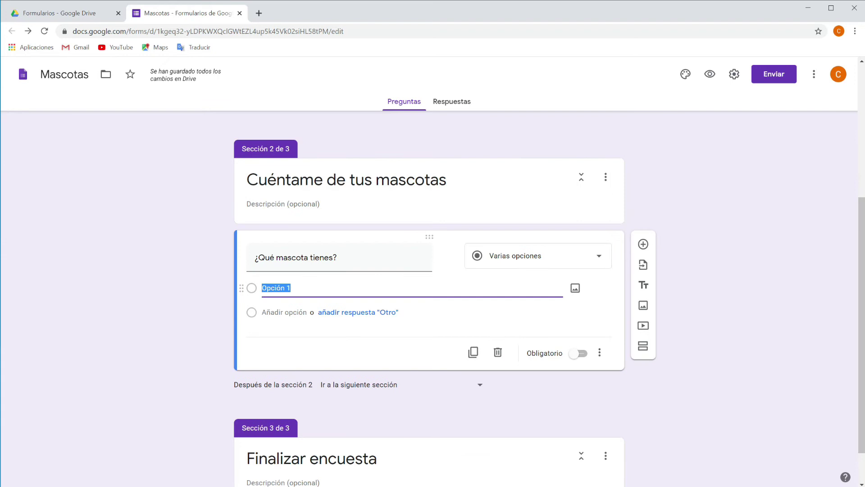
pyautogui.write('Perro')
pyautogui.press('Return')
pyautogui.write('Gato')
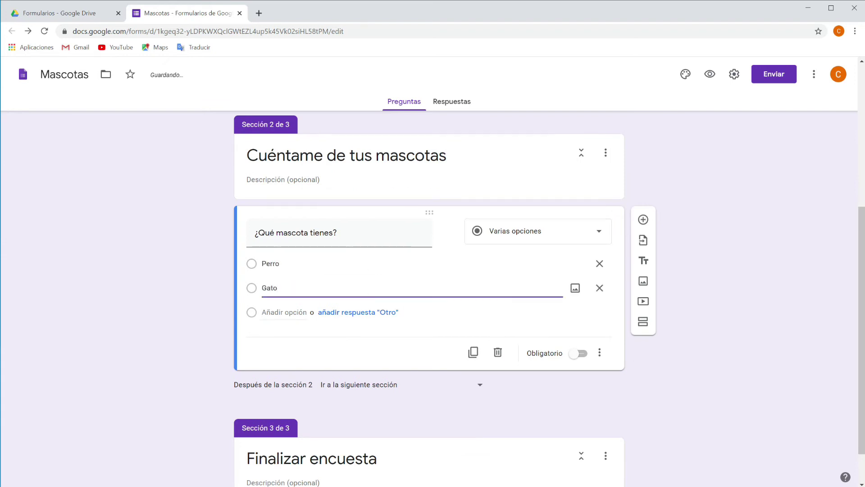
pyautogui.press('Return')
pyautogui.write('Pez')
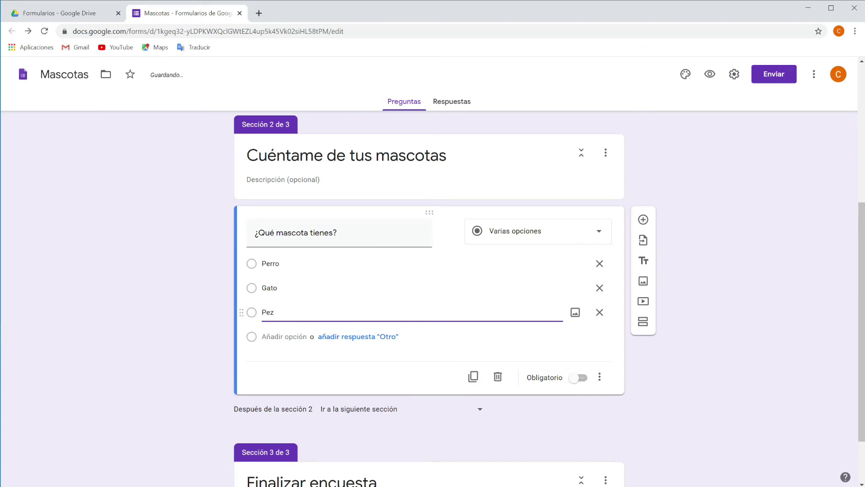
pyautogui.click(367, 337)
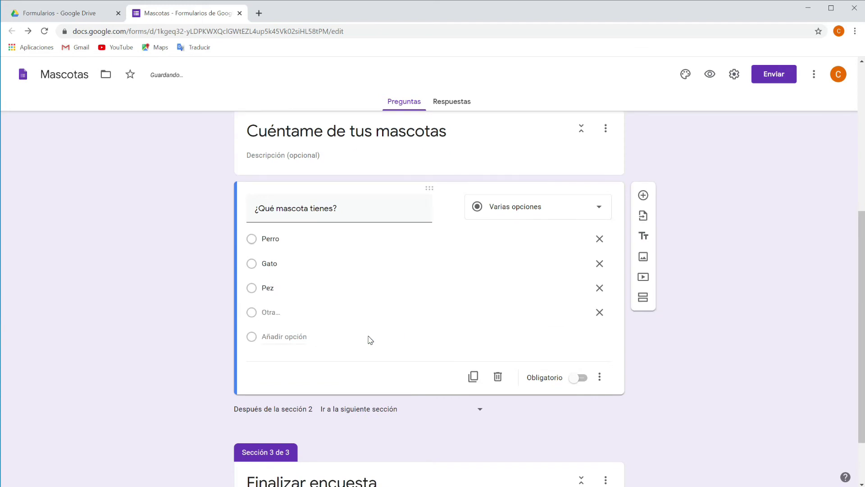
# - Add a title block to the section "Finalizar encuesta" reading "Gracias por responder nuestra encuesta"
pyautogui.scroll(-2, 376, 356)
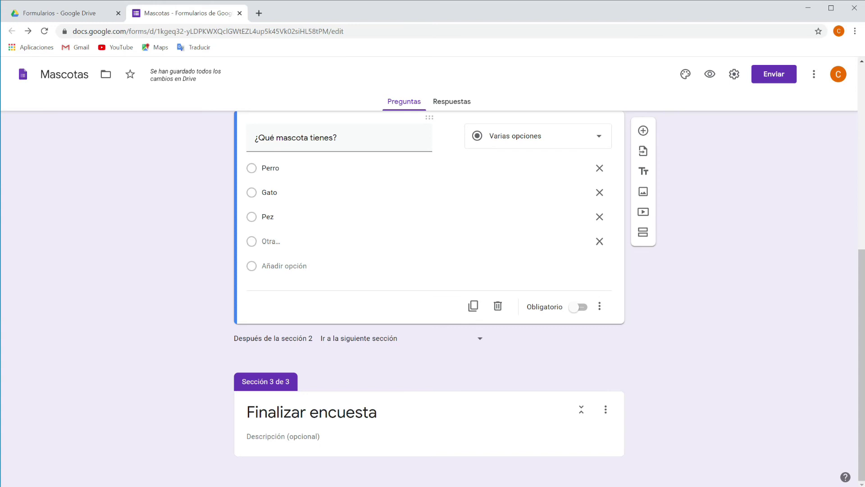
pyautogui.click(559, 403)
pyautogui.click(644, 415)
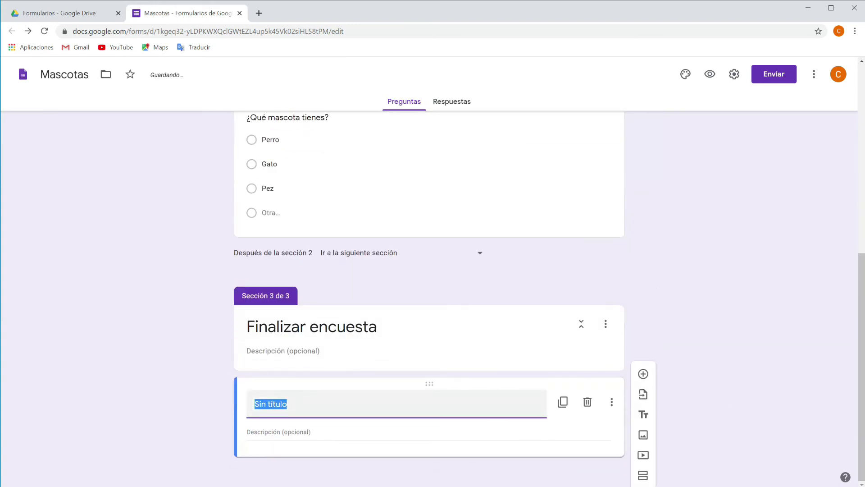
pyautogui.write('Gracias por responder nuest')
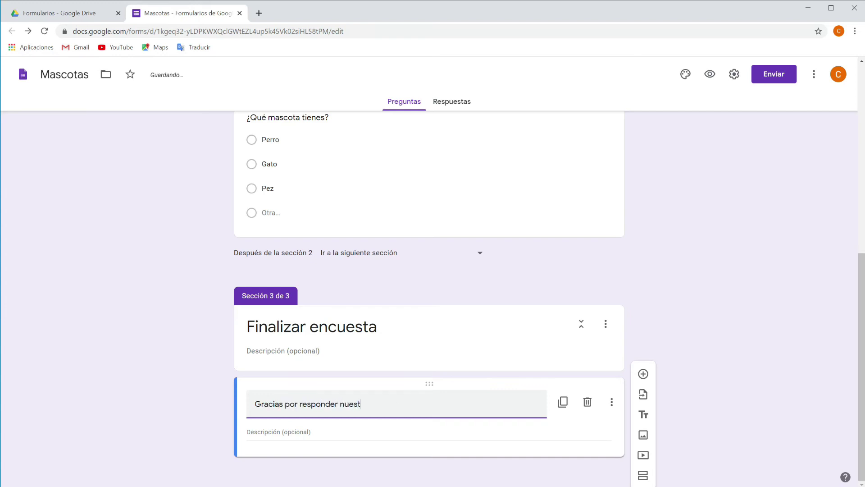
pyautogui.write('ra encuesta')
# - Review the form's sections, questions and after-section navigation settings, starting from section 1
pyautogui.scroll(8, 514, 380)
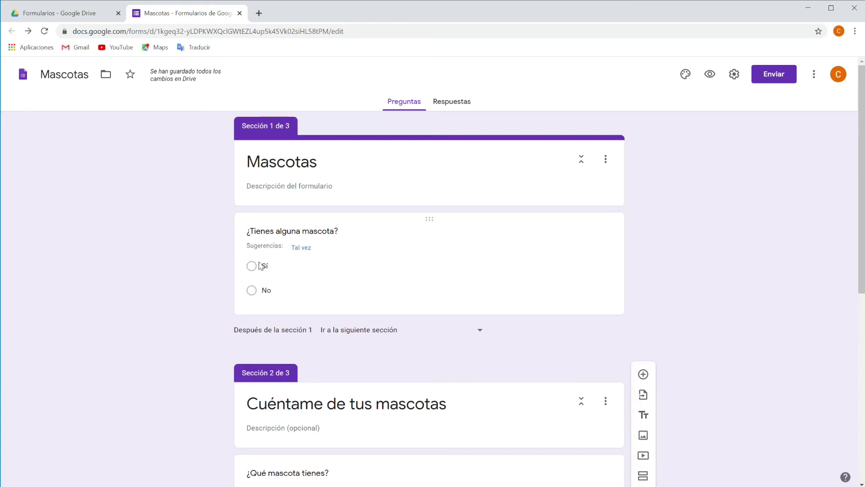
pyautogui.scroll(-1, 320, 311)
pyautogui.scroll(-2, 429, 297)
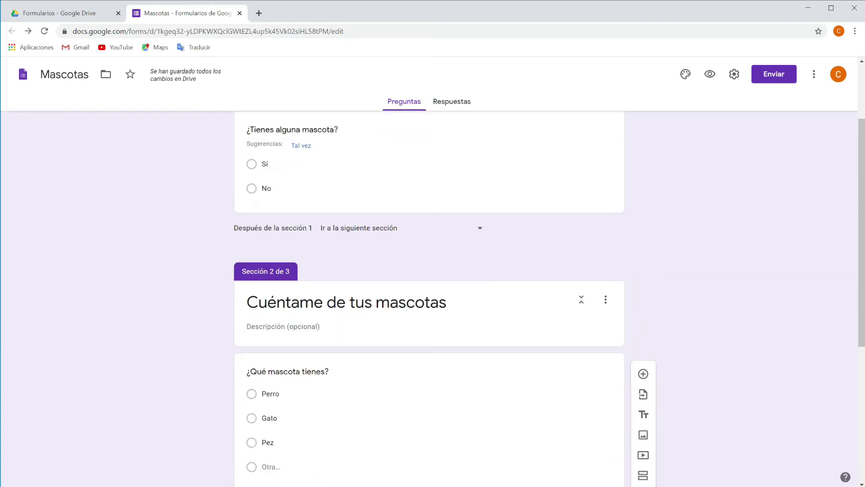
pyautogui.scroll(-2, 346, 301)
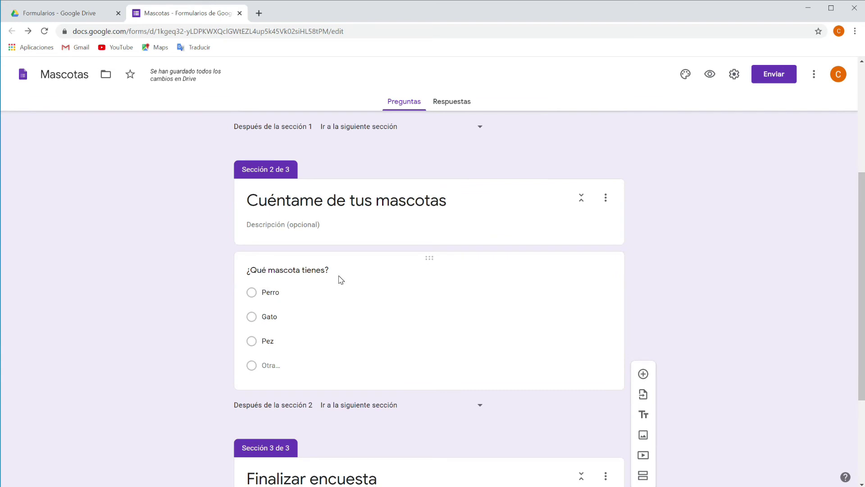
# - Preview the form and test the affirmative path, answering "Sí" and "Perro" and advancing to the section "Finalizar encuesta"
pyautogui.scroll(-2, 342, 292)
pyautogui.scroll(1, 355, 387)
pyautogui.scroll(4, 354, 387)
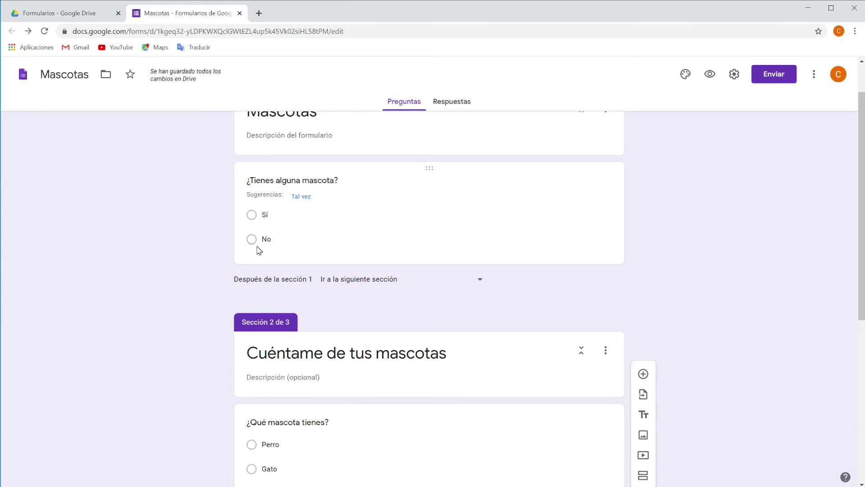
pyautogui.scroll(-2, 259, 251)
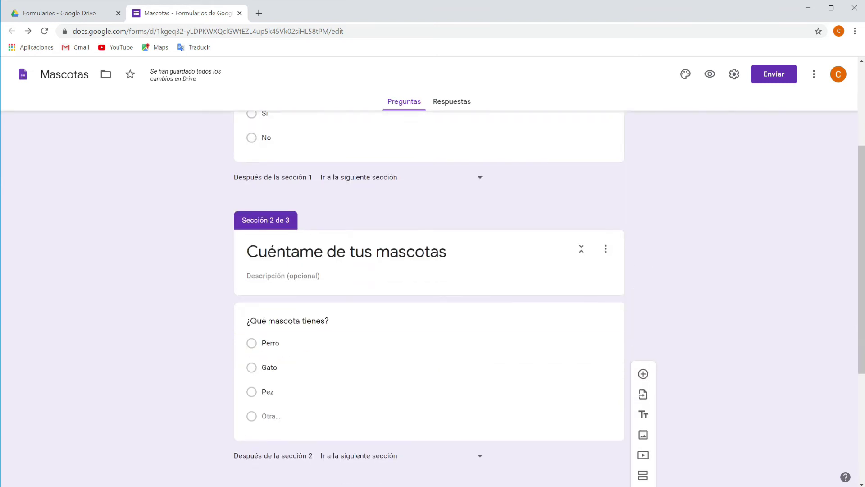
pyautogui.scroll(-4, 259, 250)
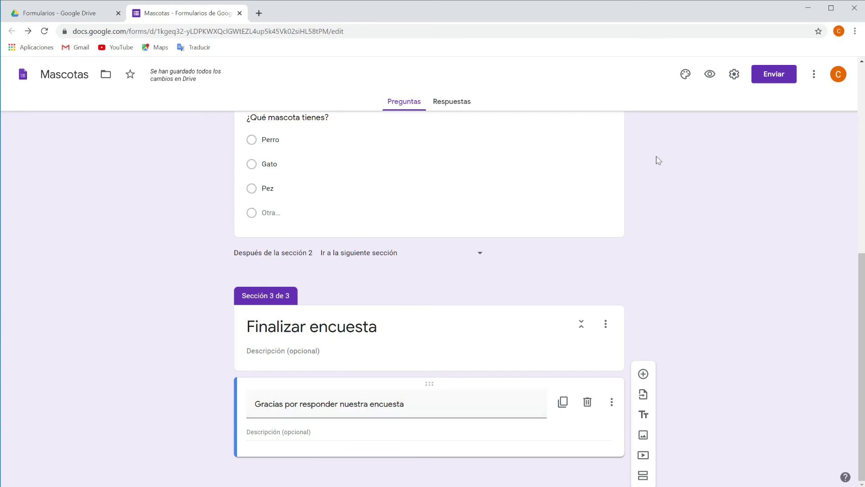
pyautogui.click(710, 75)
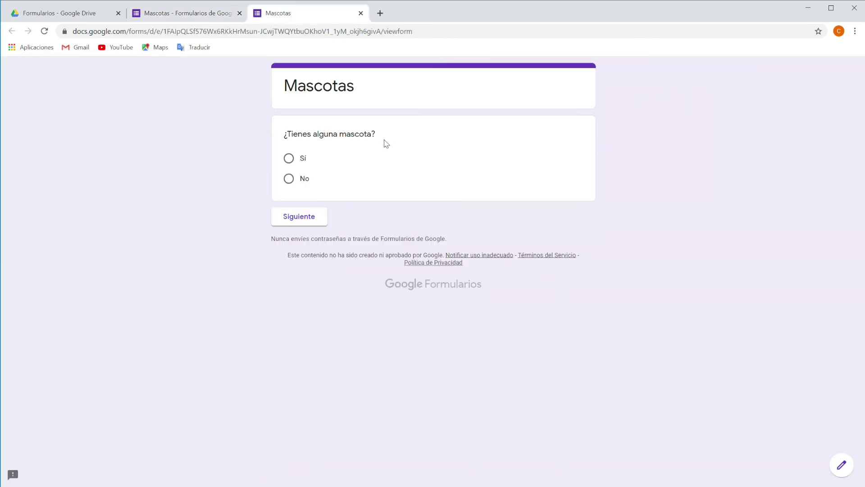
pyautogui.click(292, 159)
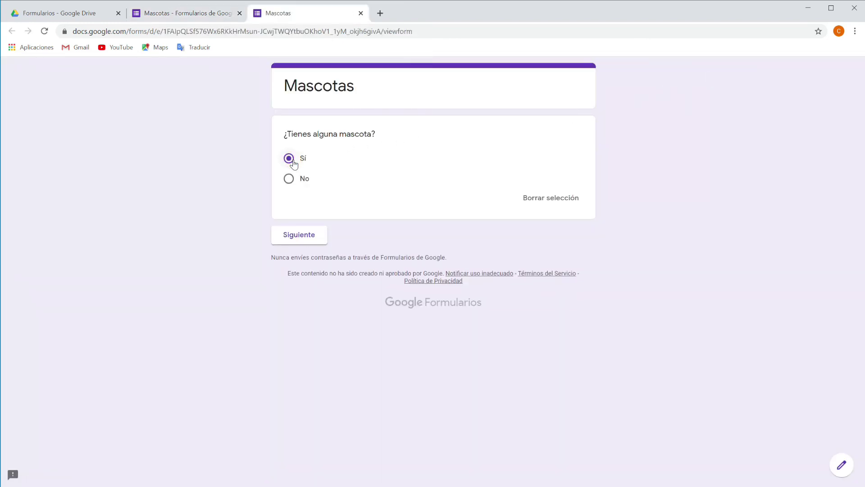
pyautogui.click(306, 238)
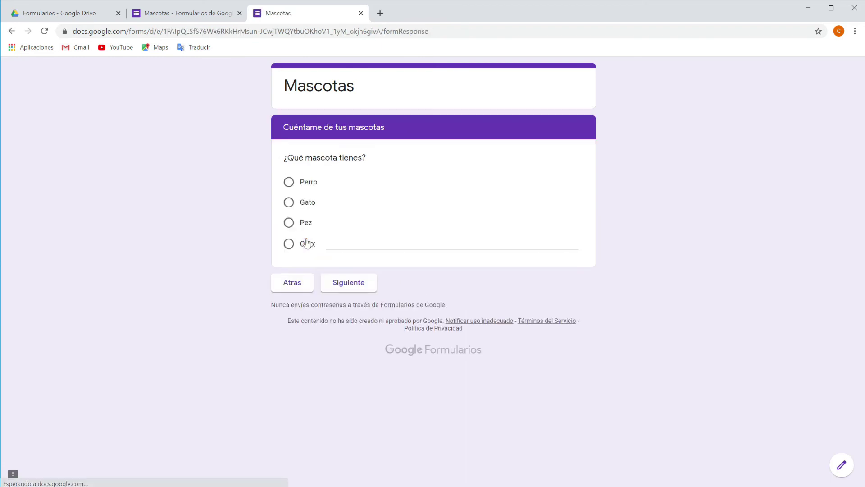
pyautogui.click(290, 184)
pyautogui.click(352, 306)
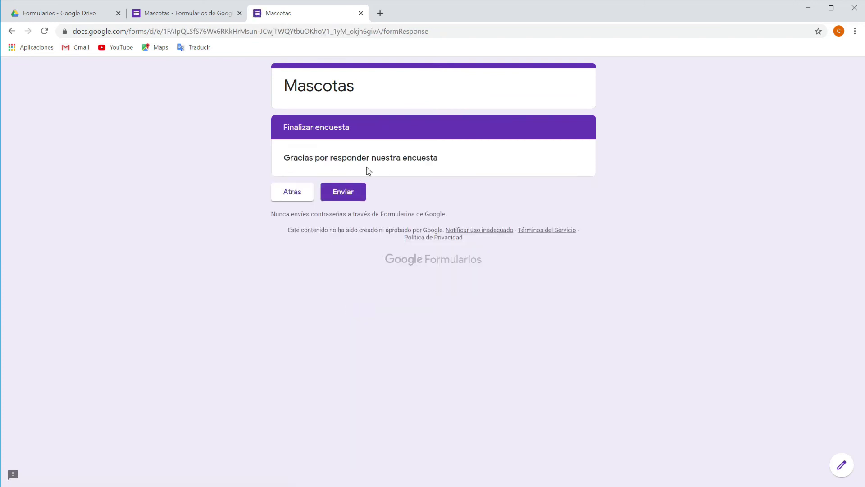
# - Go back to "¿Tienes alguna mascota?", test the path for the answer "No", and close the preview
pyautogui.click(299, 194)
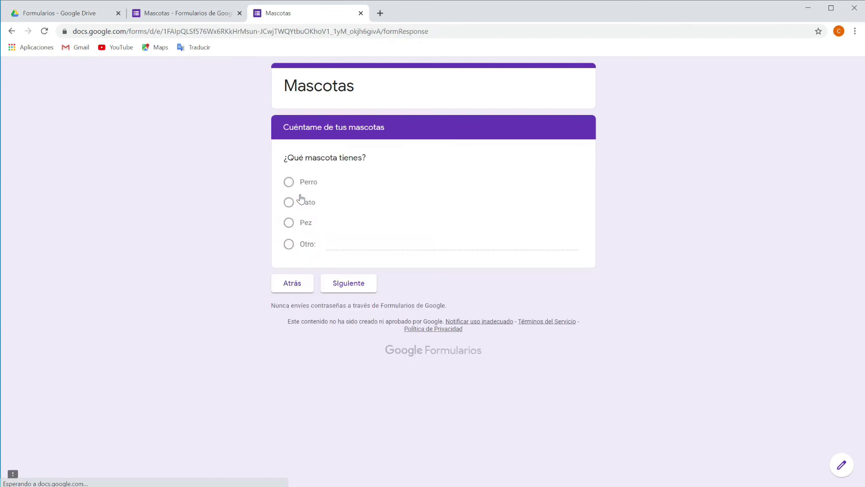
pyautogui.click(302, 306)
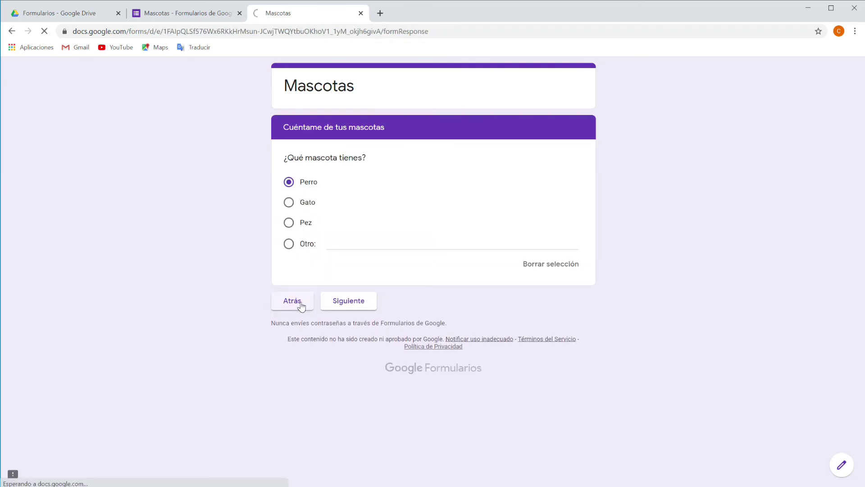
pyautogui.click(290, 181)
pyautogui.click(301, 242)
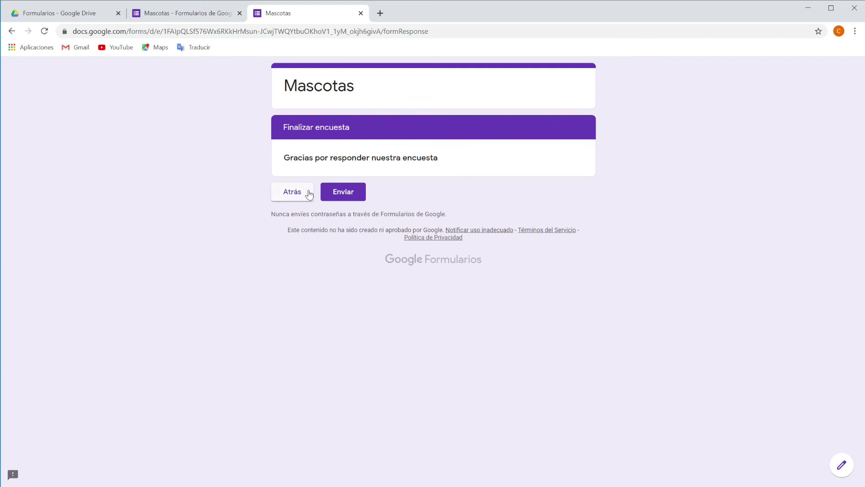
pyautogui.hotkey('ctrl', 'w')
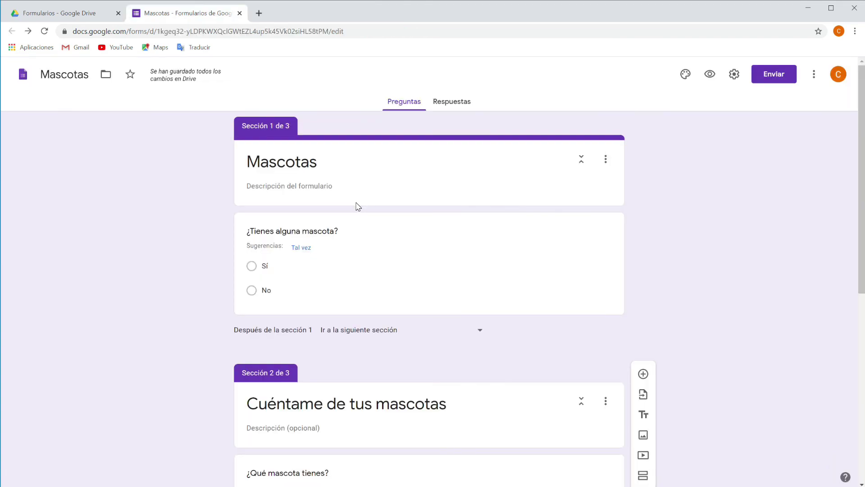